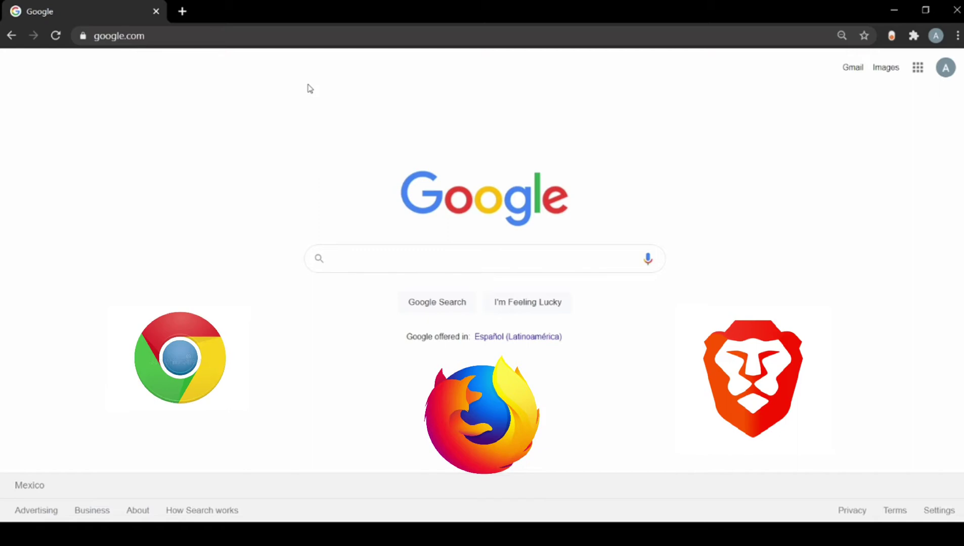
Step: Go to metamask.io and open MetaMask's Chrome Web Store listing from its download page
{"action": "left_click", "coordinate": [279, 35]}
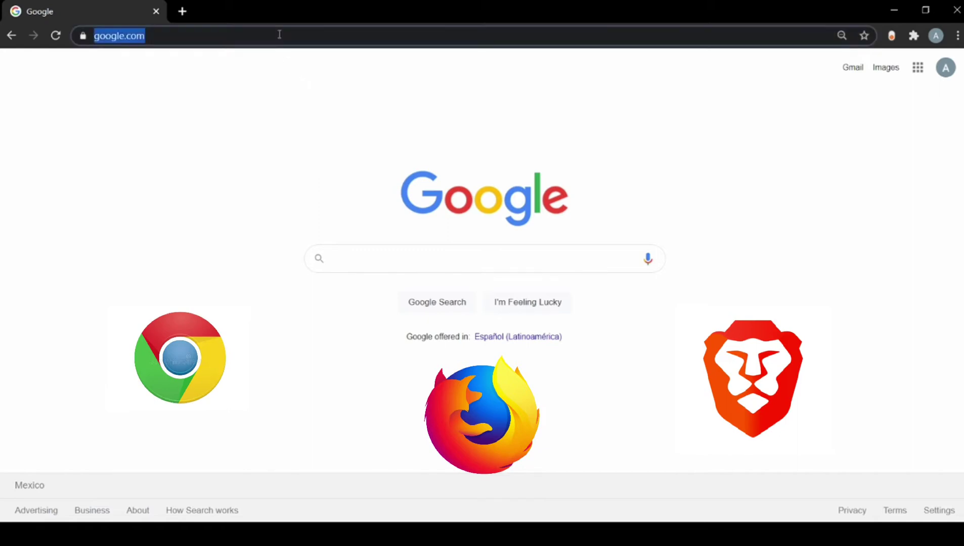
{"action": "type", "text": "metamask"}
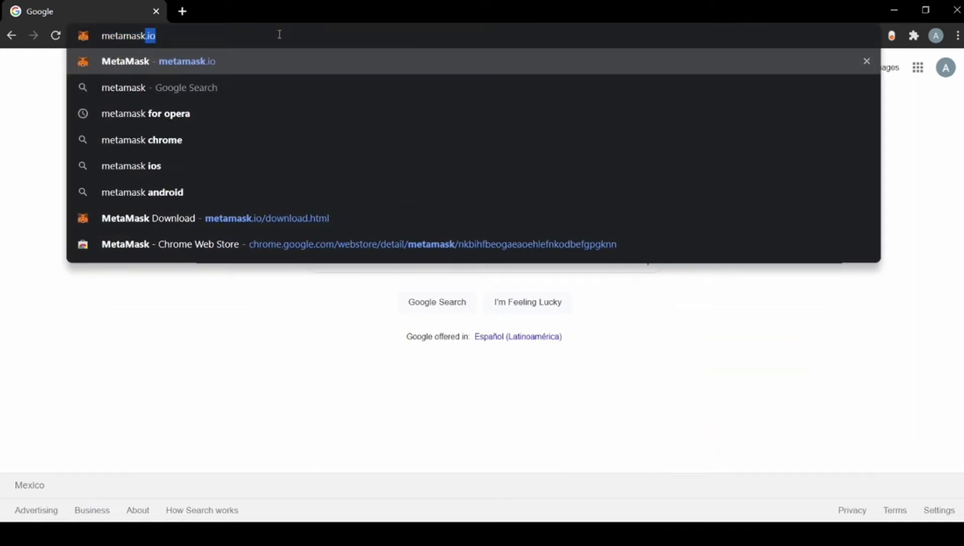
{"action": "type", "text": ".io"}
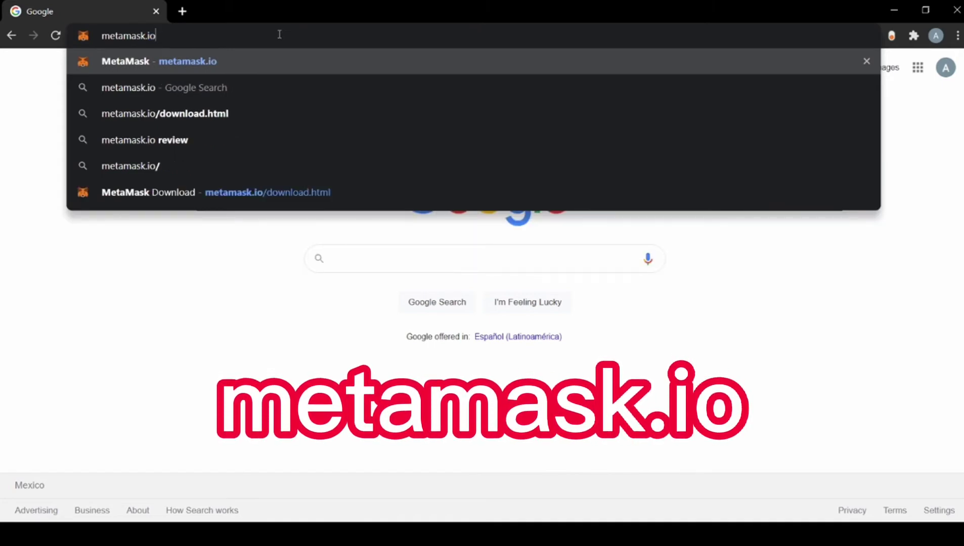
{"action": "key", "text": "Return"}
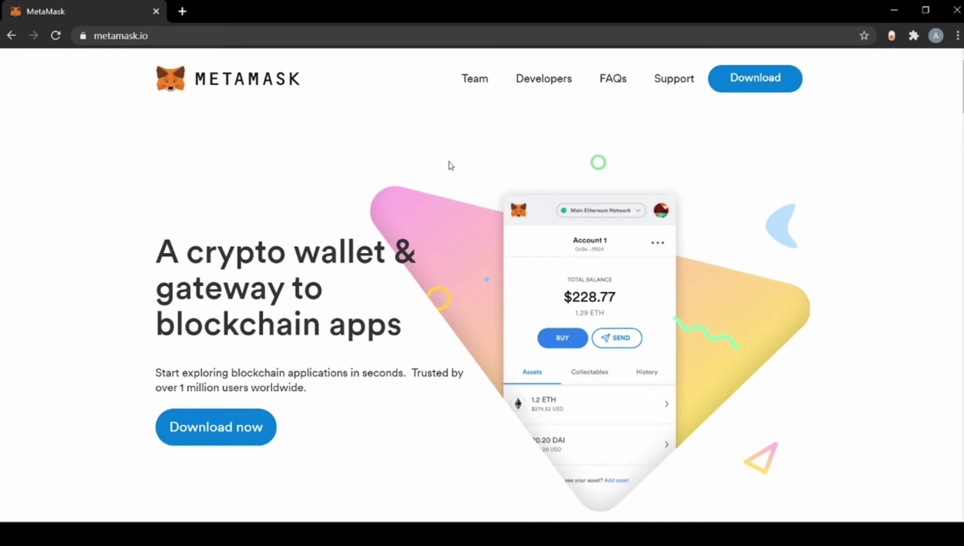
{"action": "left_click", "coordinate": [763, 86]}
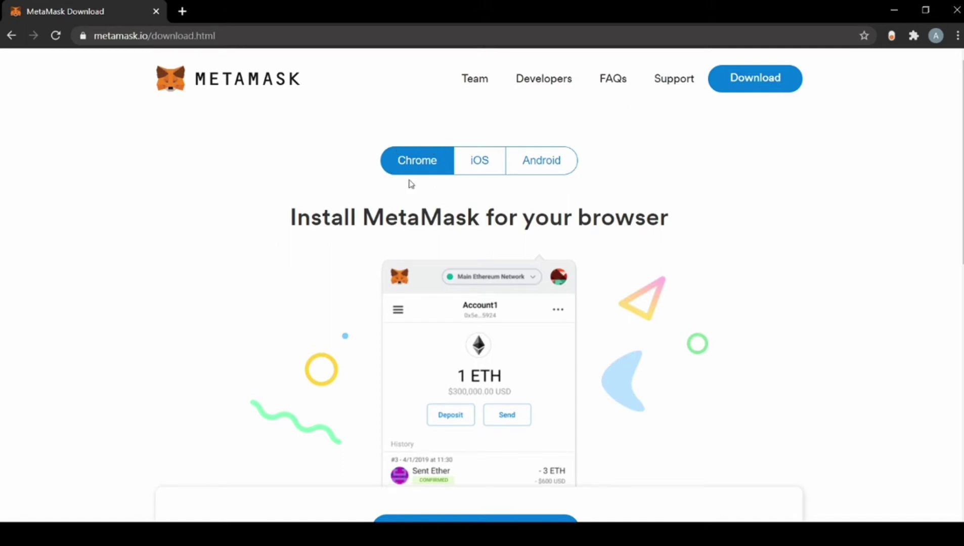
{"action": "scroll", "coordinate": [454, 216], "scroll_direction": "down", "scroll_amount": 3}
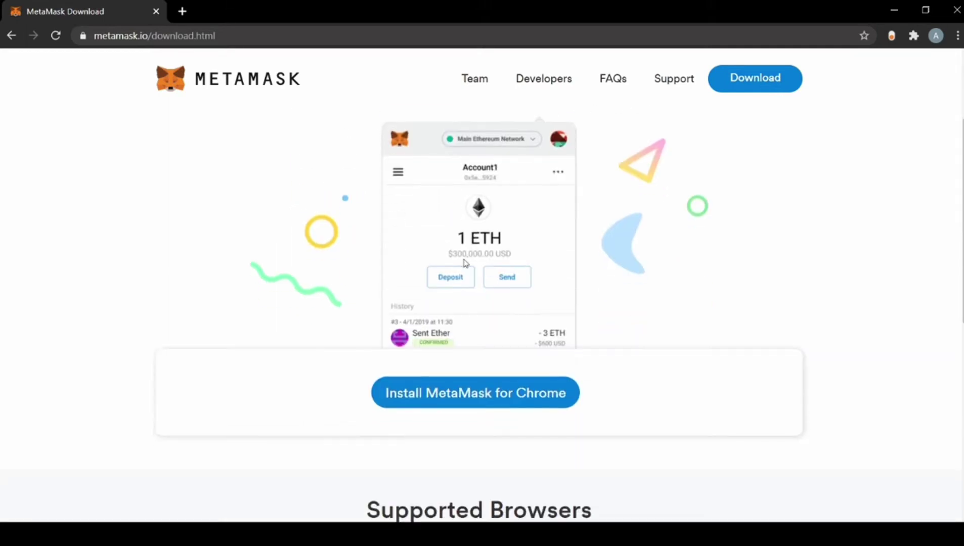
{"action": "left_click", "coordinate": [481, 399]}
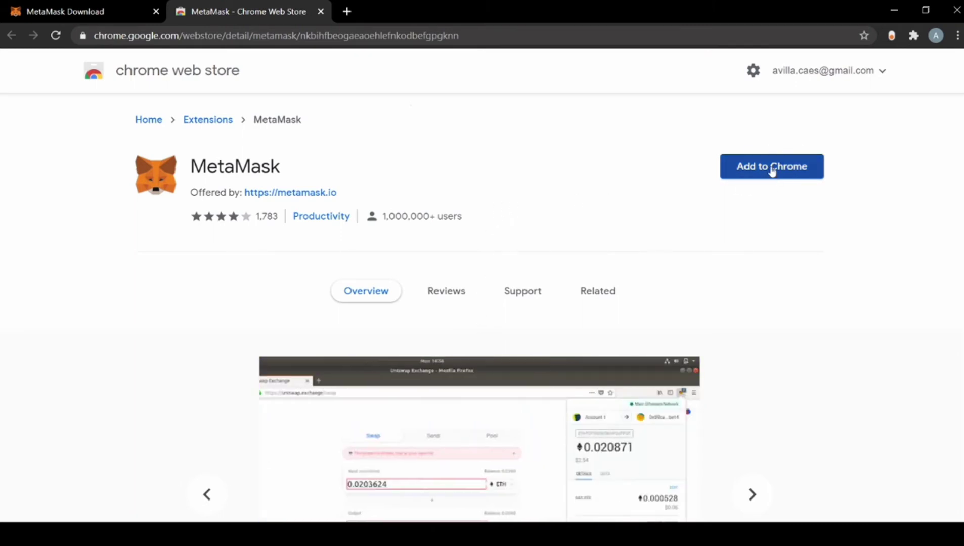
Step: Add the MetaMask extension to Chrome from its Web Store page
{"action": "left_click", "coordinate": [772, 172]}
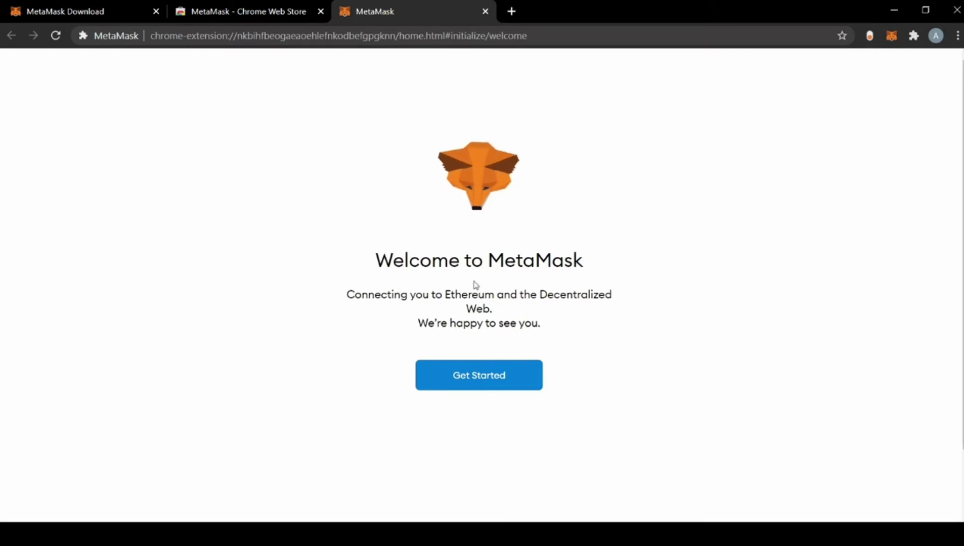
Step: Start MetaMask setup, choose Create a Wallet, and agree to share anonymous usage data
{"action": "left_click", "coordinate": [477, 385]}
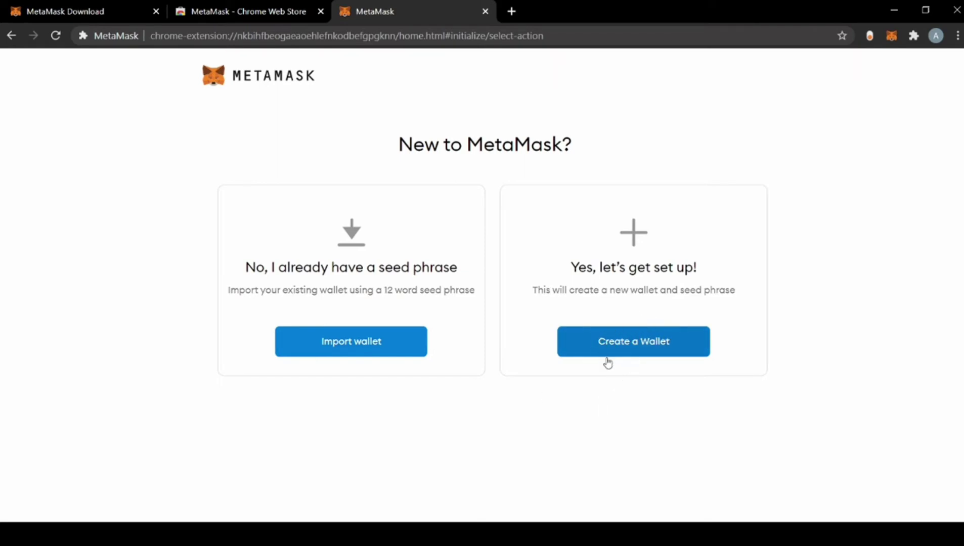
{"action": "left_click", "coordinate": [635, 343]}
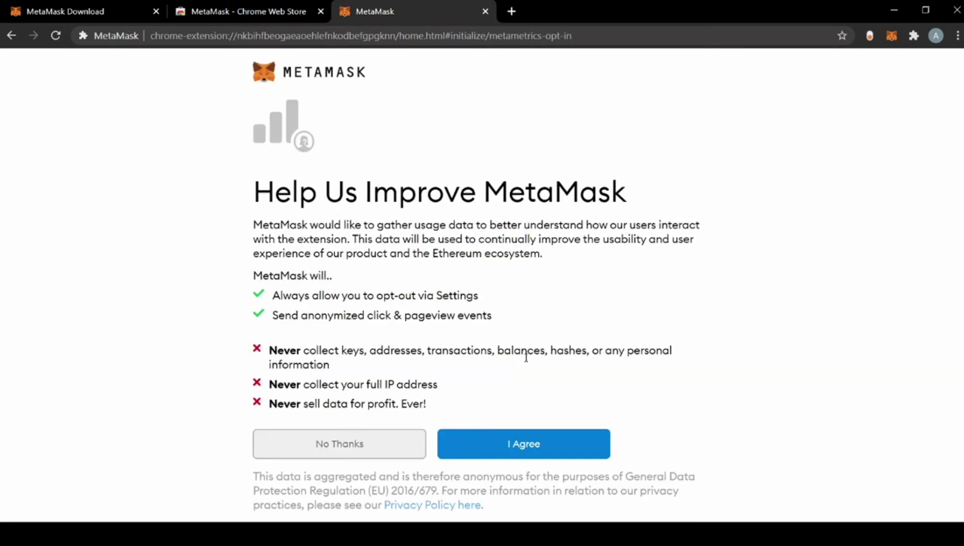
{"action": "left_click", "coordinate": [525, 447]}
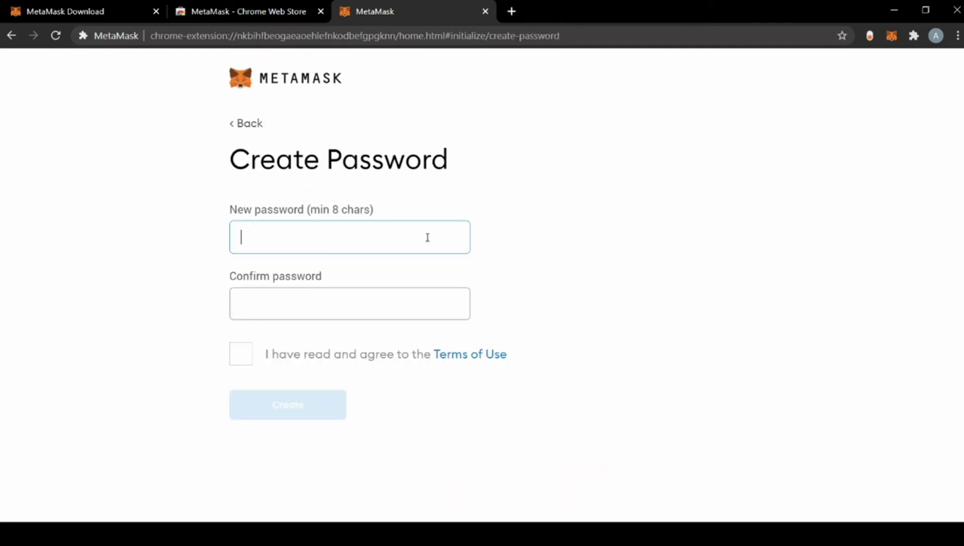
Step: Enter and confirm the wallet password, accept the Terms of Use, and create it
{"action": "type", "text": "123456789"}
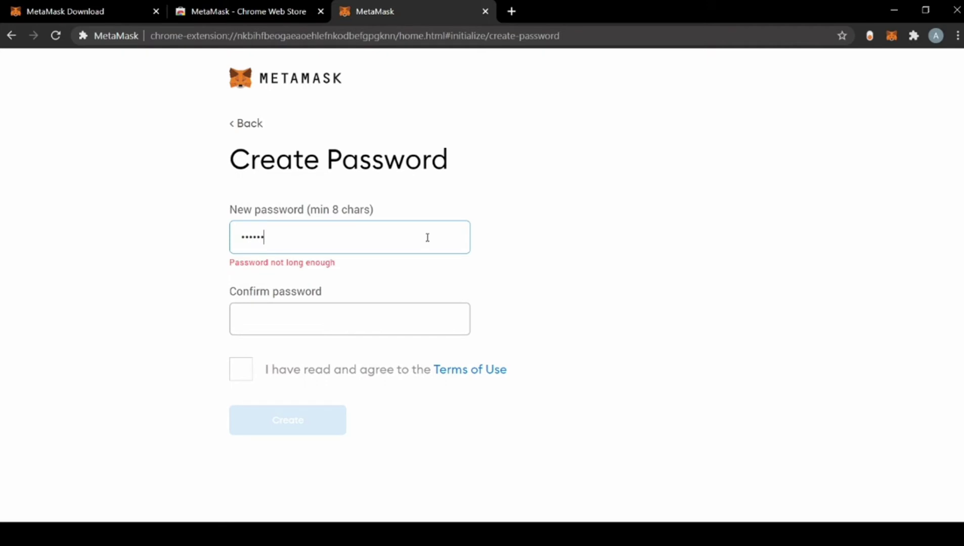
{"action": "key", "text": "Tab"}
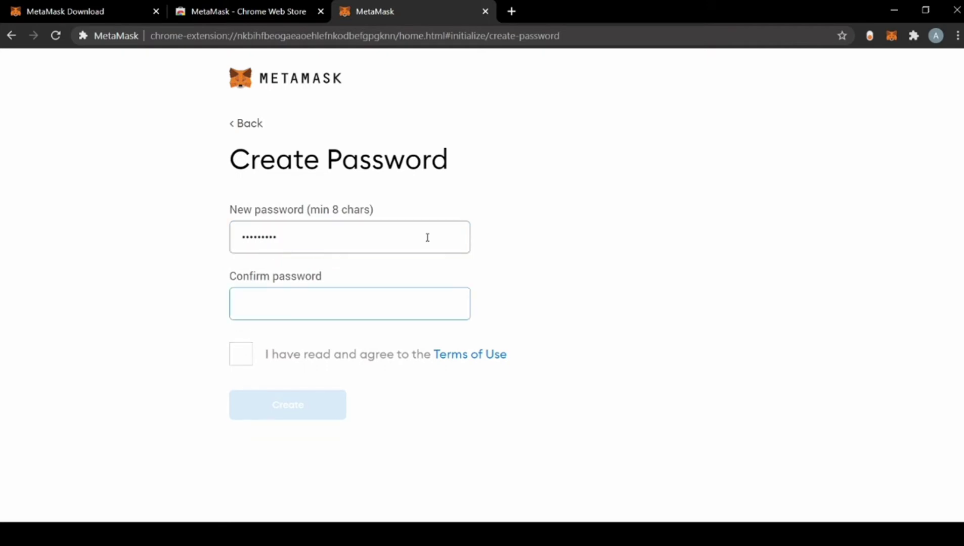
{"action": "type", "text": "123456789"}
{"action": "left_click", "coordinate": [241, 356]}
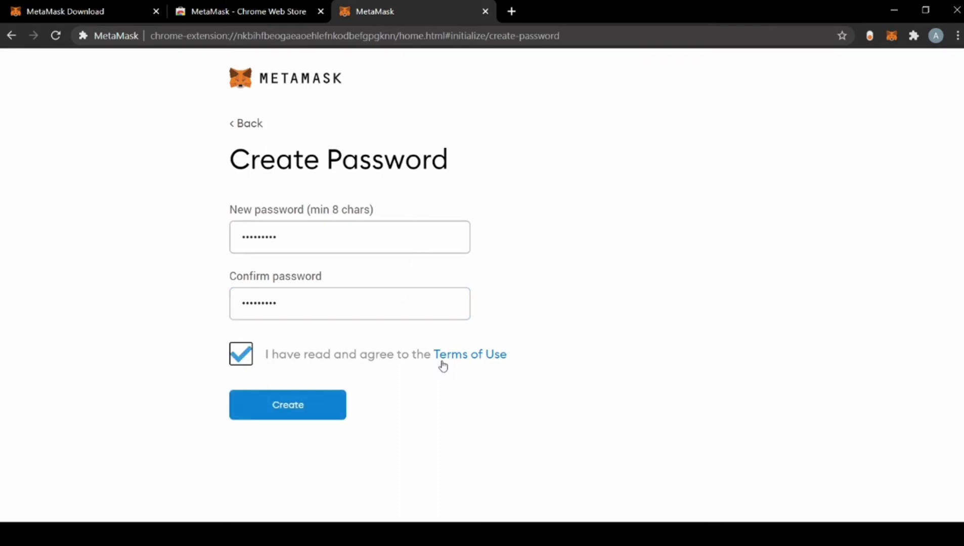
{"action": "left_click", "coordinate": [297, 404]}
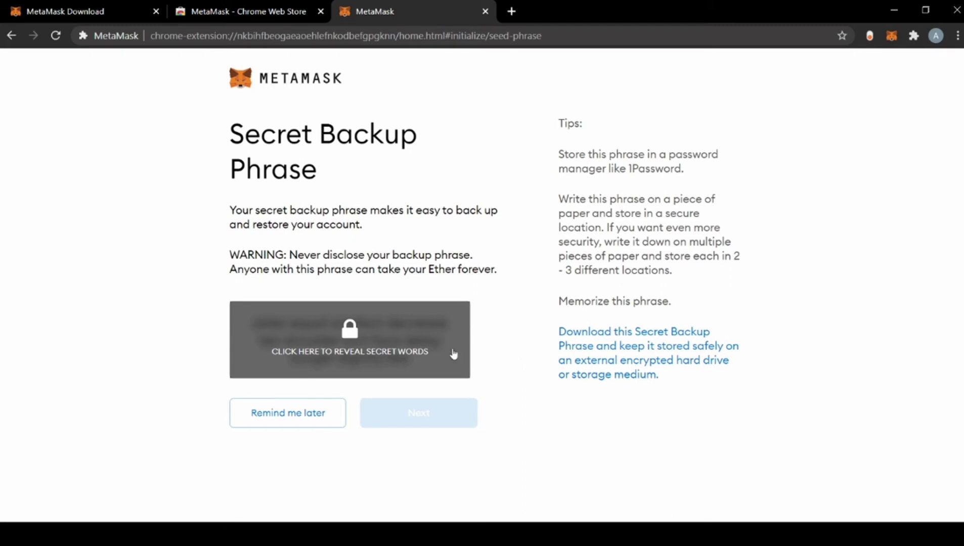
Step: Reveal the secret backup phrase, then confirm its first six words in order
{"action": "left_click", "coordinate": [354, 345]}
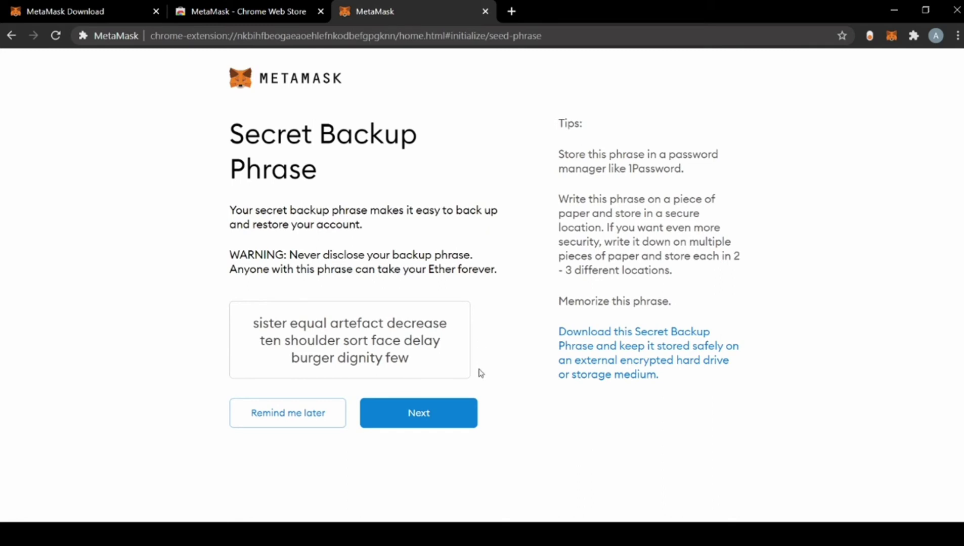
{"action": "left_click", "coordinate": [418, 414]}
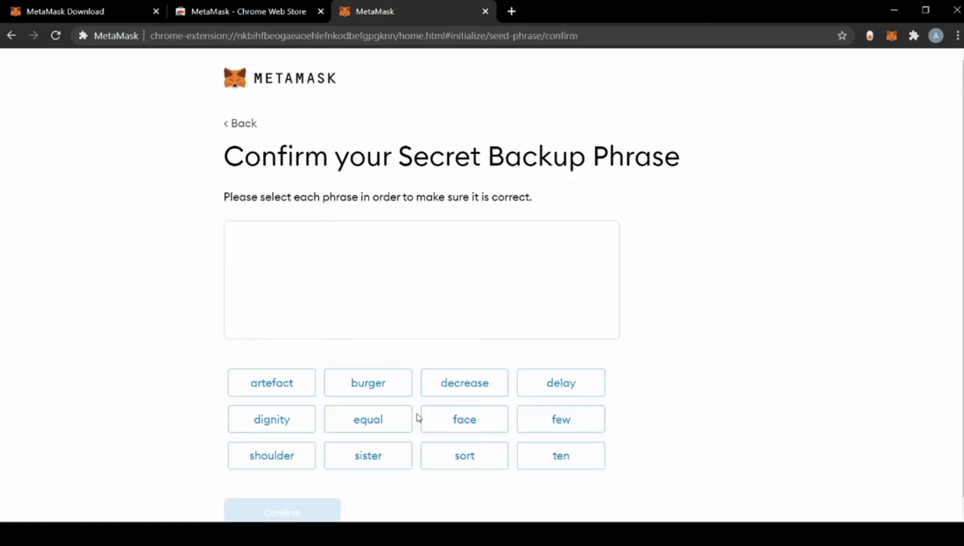
{"action": "left_click", "coordinate": [460, 457]}
{"action": "left_click", "coordinate": [455, 425]}
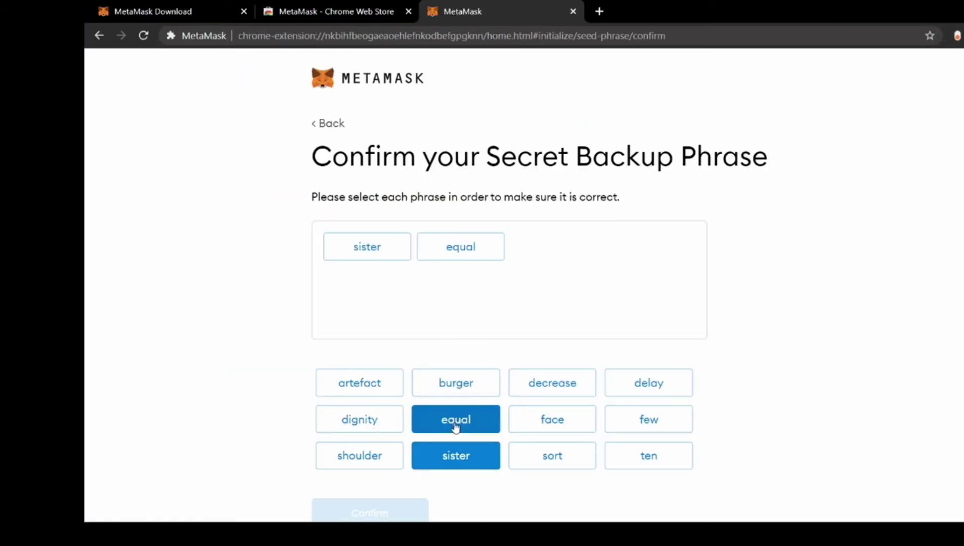
{"action": "left_click", "coordinate": [393, 389]}
{"action": "left_click", "coordinate": [558, 392]}
{"action": "left_click", "coordinate": [648, 455]}
{"action": "left_click", "coordinate": [359, 455]}
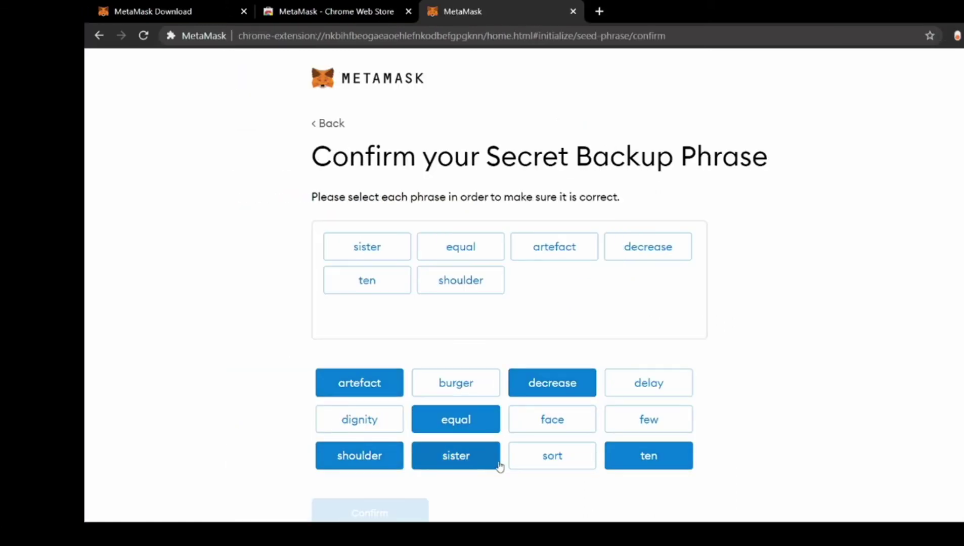
Step: Select the remaining six phrase words in order and submit the confirmation
{"action": "left_click", "coordinate": [552, 455]}
{"action": "left_click", "coordinate": [550, 420]}
{"action": "left_click", "coordinate": [638, 385]}
{"action": "left_click", "coordinate": [455, 385]}
{"action": "left_click", "coordinate": [360, 419]}
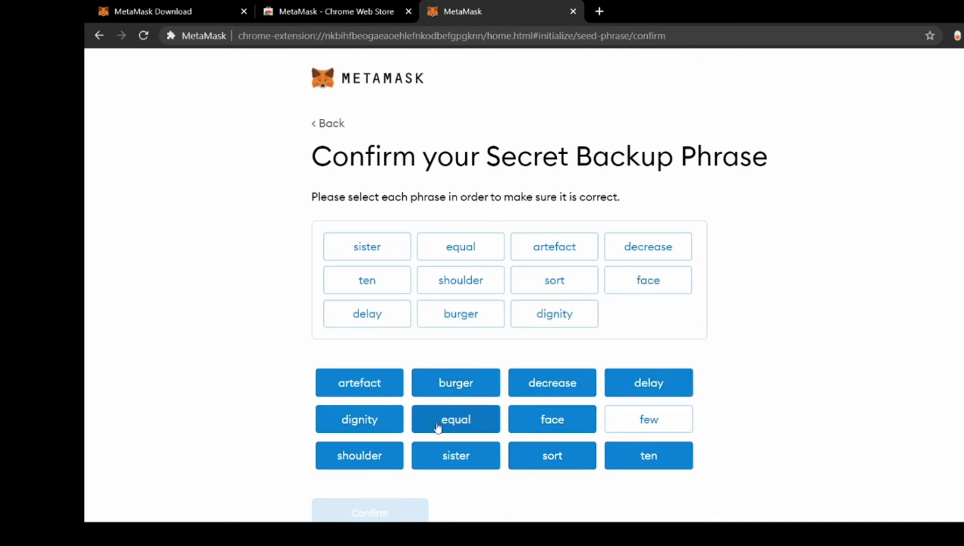
{"action": "left_click", "coordinate": [648, 419]}
{"action": "scroll", "coordinate": [375, 506], "scroll_direction": "down", "scroll_amount": 1}
{"action": "left_click", "coordinate": [379, 499]}
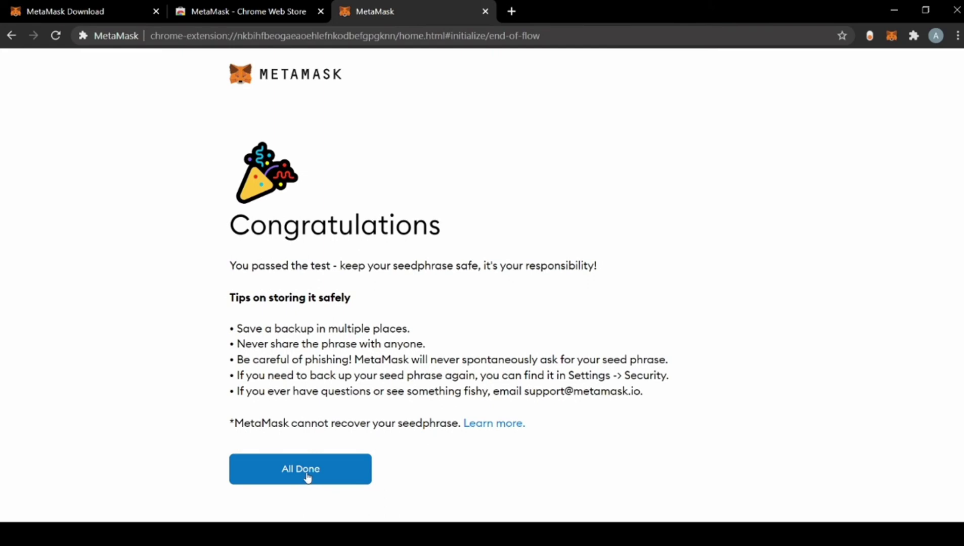
Step: Finish setup with All Done and dismiss the token swapping announcement
{"action": "left_click", "coordinate": [307, 475]}
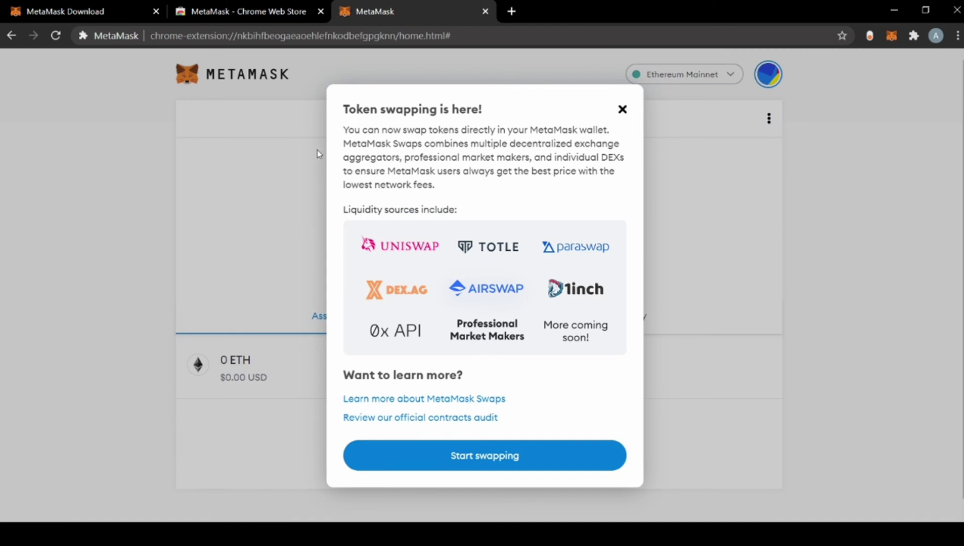
{"action": "left_click", "coordinate": [621, 110]}
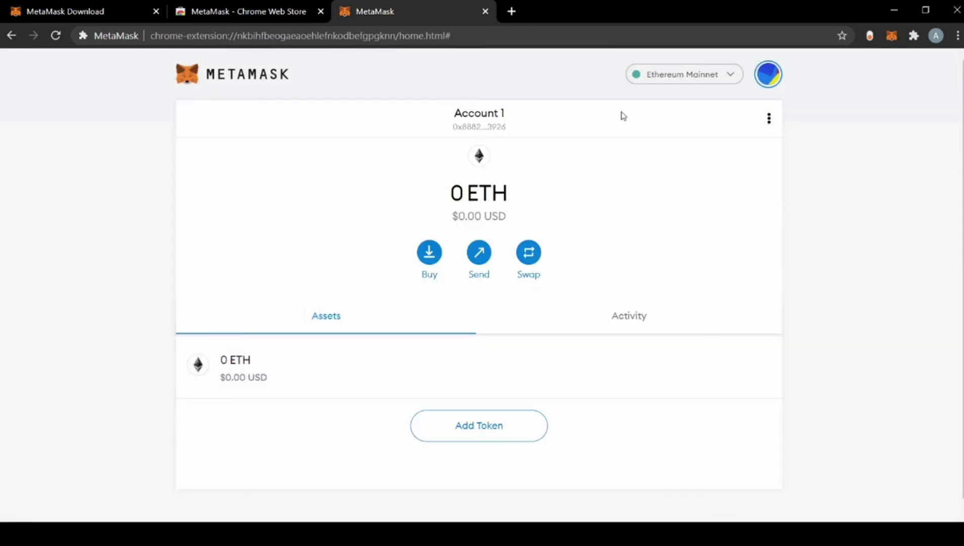
Step: Copy Account 1's address and check the network list, staying on Ethereum Mainnet
{"action": "scroll", "coordinate": [645, 238], "scroll_direction": "down", "scroll_amount": 1}
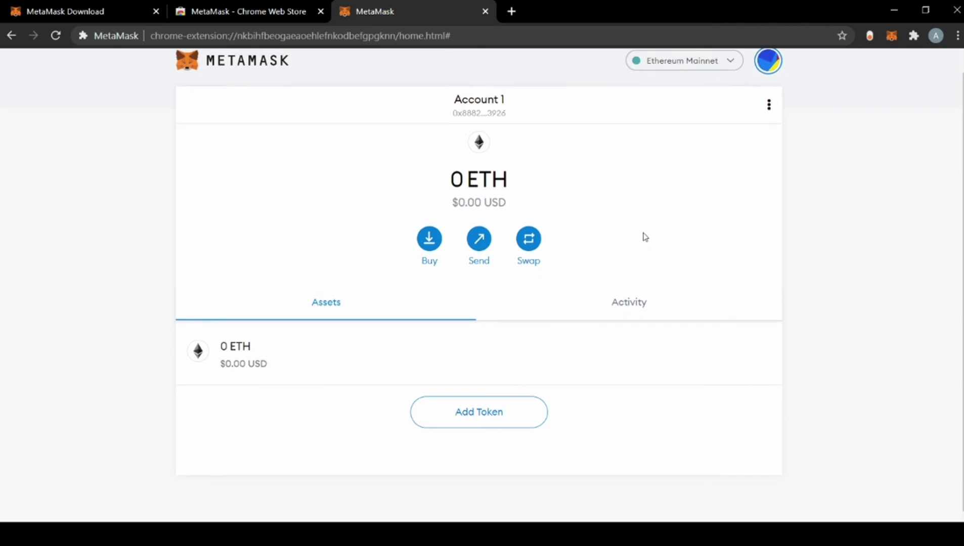
{"action": "scroll", "coordinate": [645, 237], "scroll_direction": "up", "scroll_amount": 1}
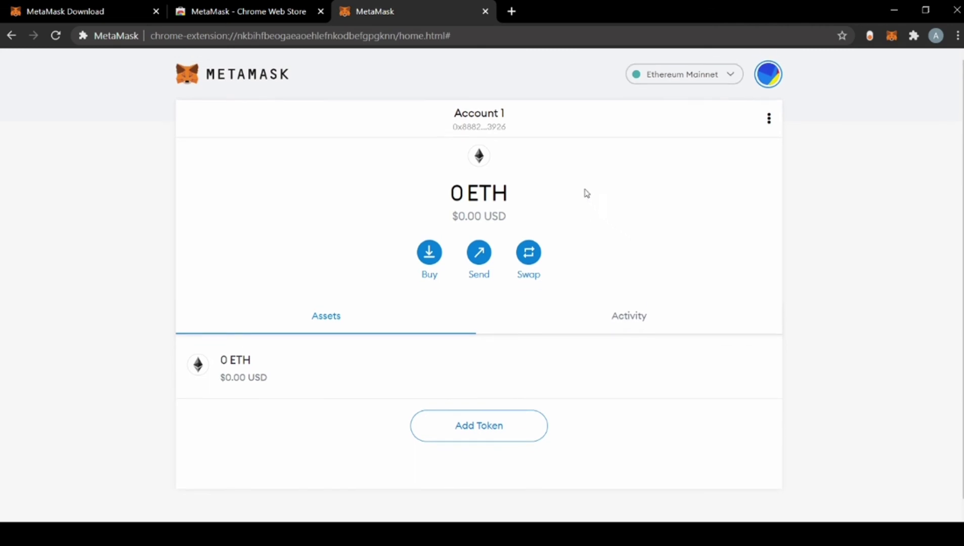
{"action": "left_click", "coordinate": [479, 124]}
{"action": "left_click", "coordinate": [731, 78]}
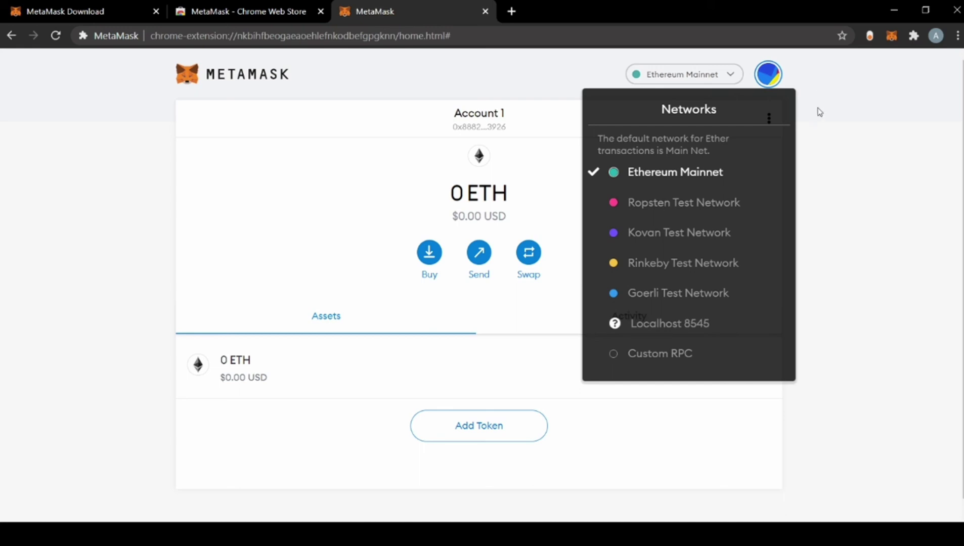
{"action": "left_click", "coordinate": [814, 131]}
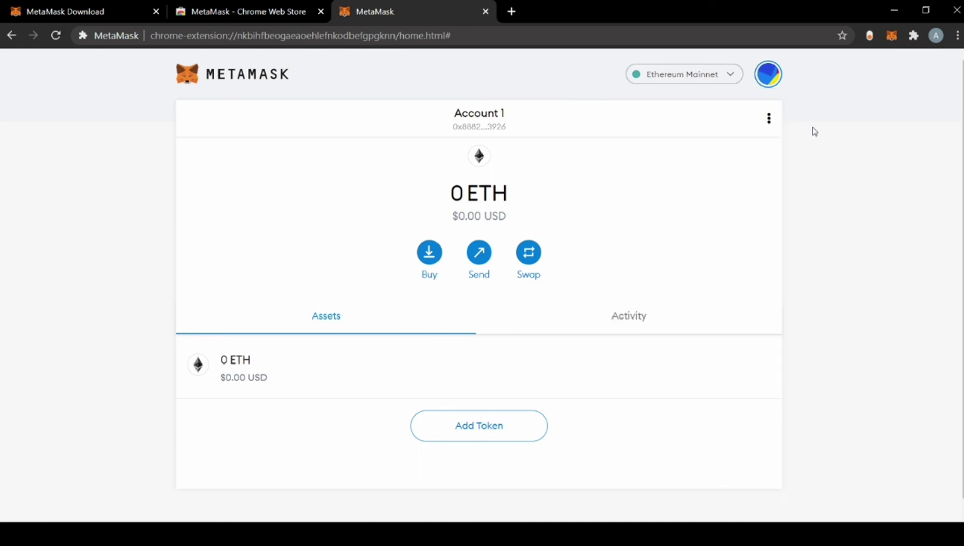